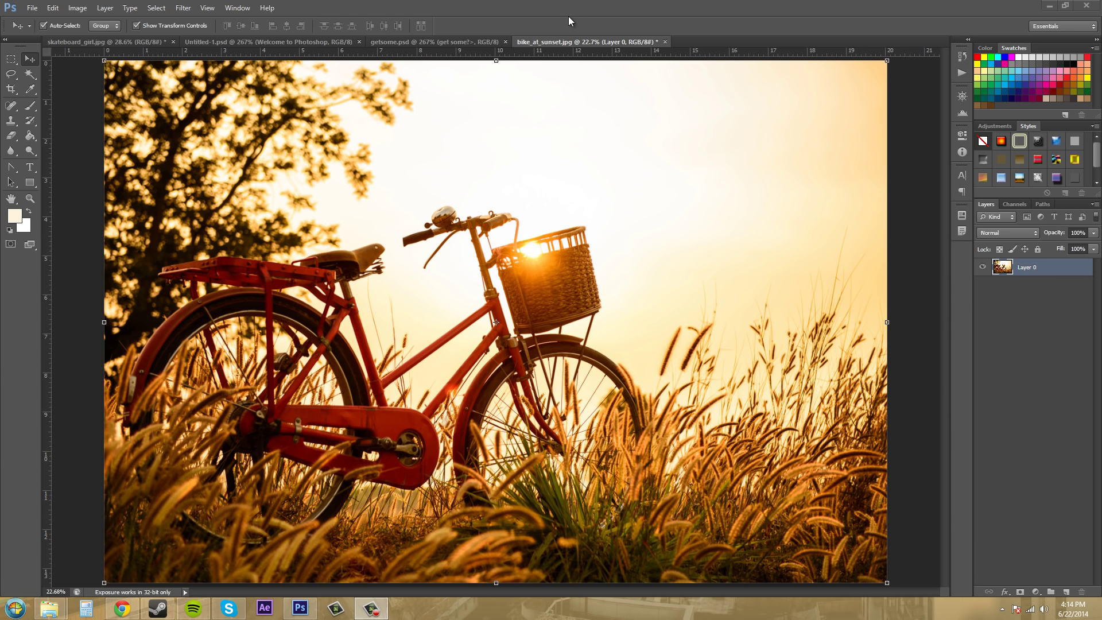
Step: Open the Preferences dialog on its General page via Edit > Preferences > General
left_click(52, 11)
mouse_move(78, 422)
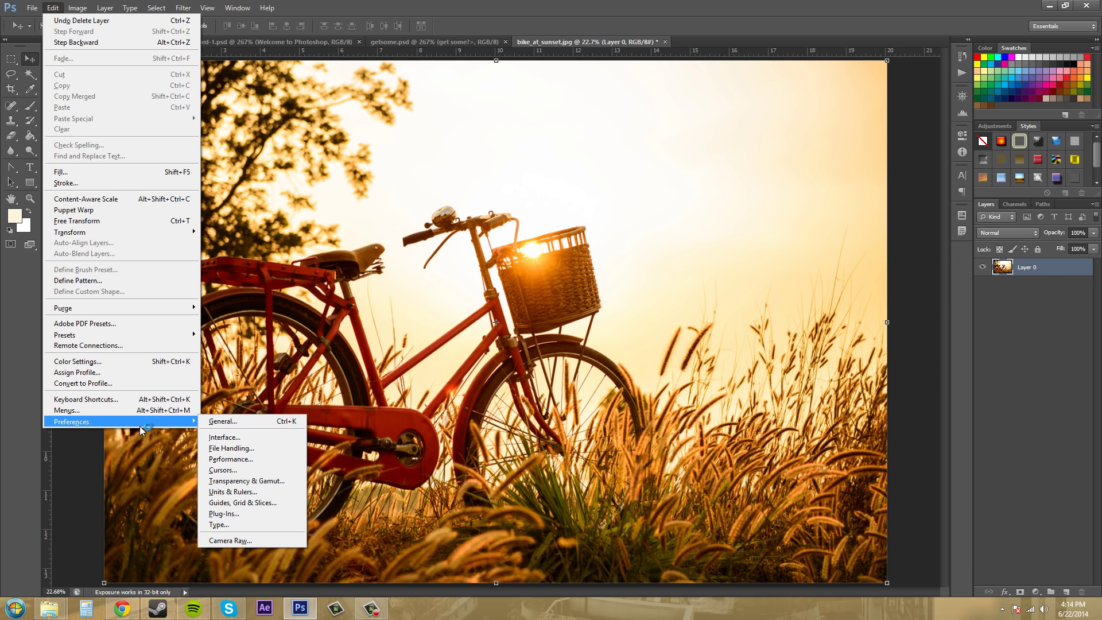
left_click(250, 423)
key("i")
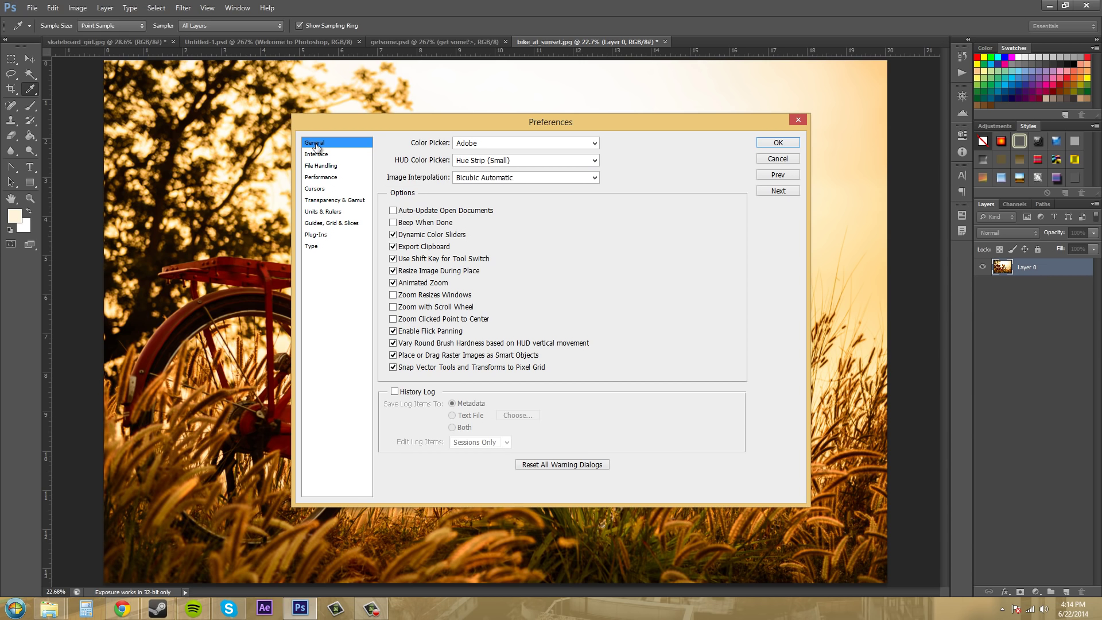
left_click(316, 154)
left_click(319, 166)
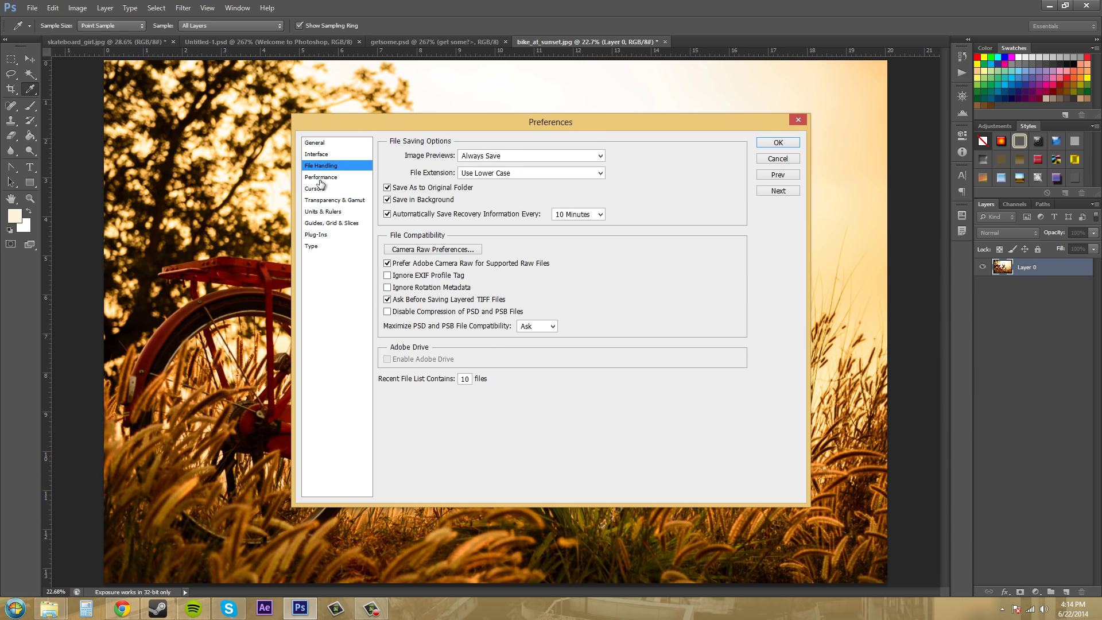
left_click(320, 188)
left_click(322, 200)
left_click(319, 234)
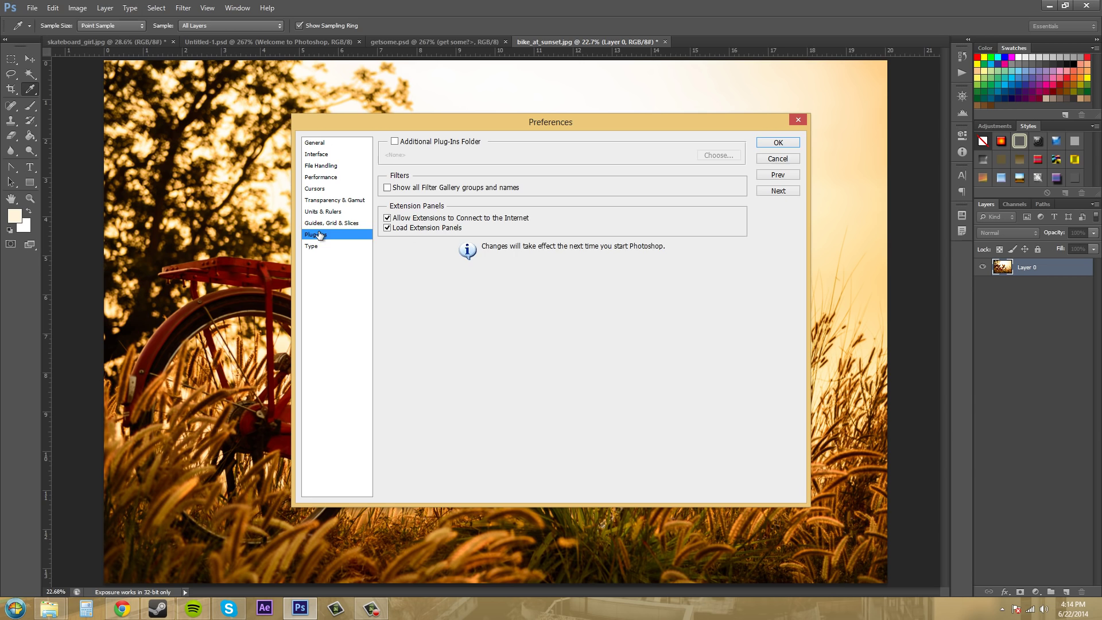
left_click(316, 246)
left_click(314, 148)
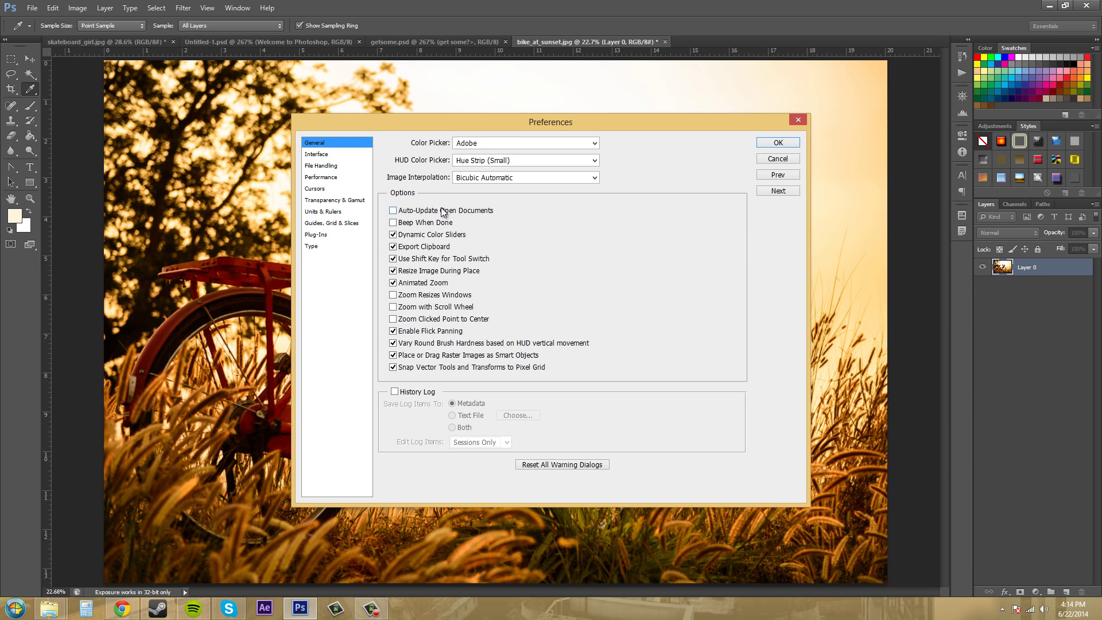
left_click(314, 189)
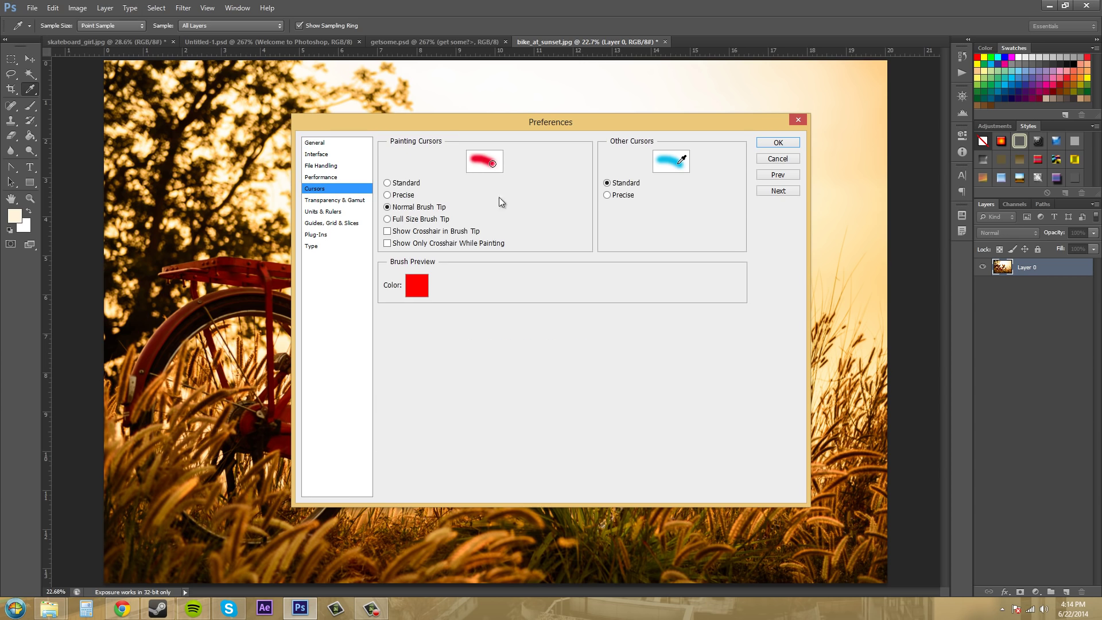
left_click(319, 144)
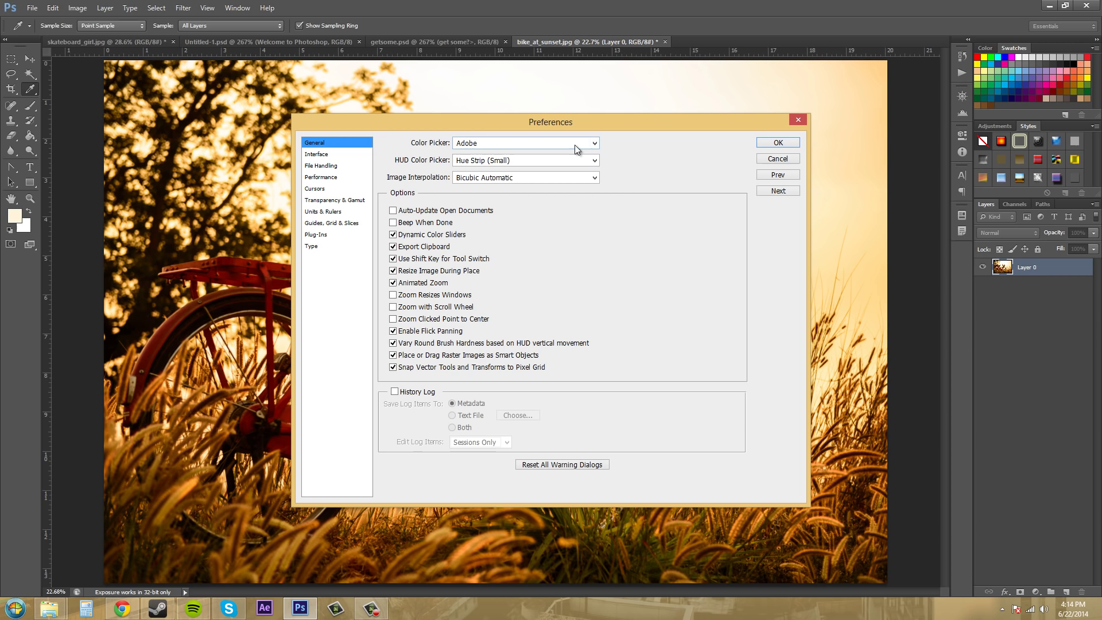
Step: Keep the Adobe Color Picker, cancel Preferences, then view and cancel the foreground colour picker
left_click(540, 147)
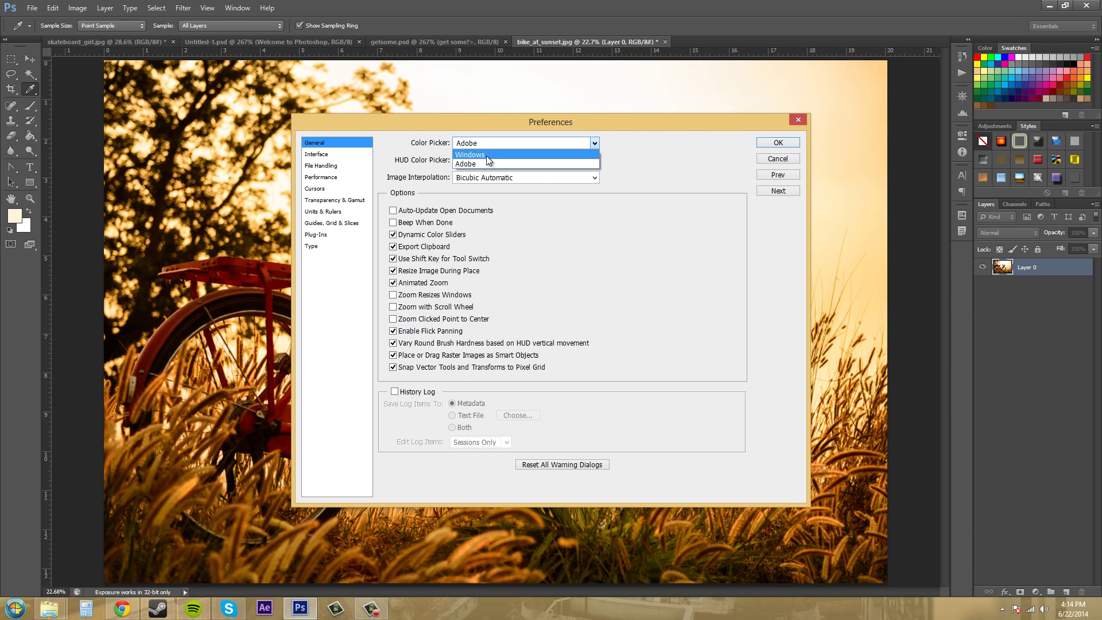
left_click(711, 141)
left_click(780, 159)
key("v")
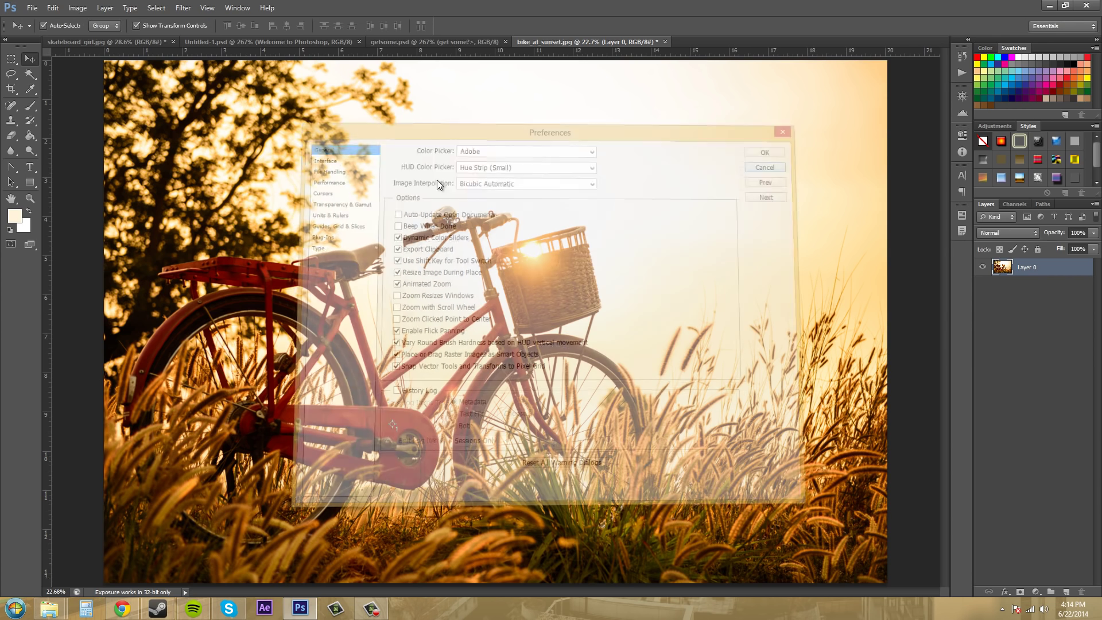
left_click(15, 217)
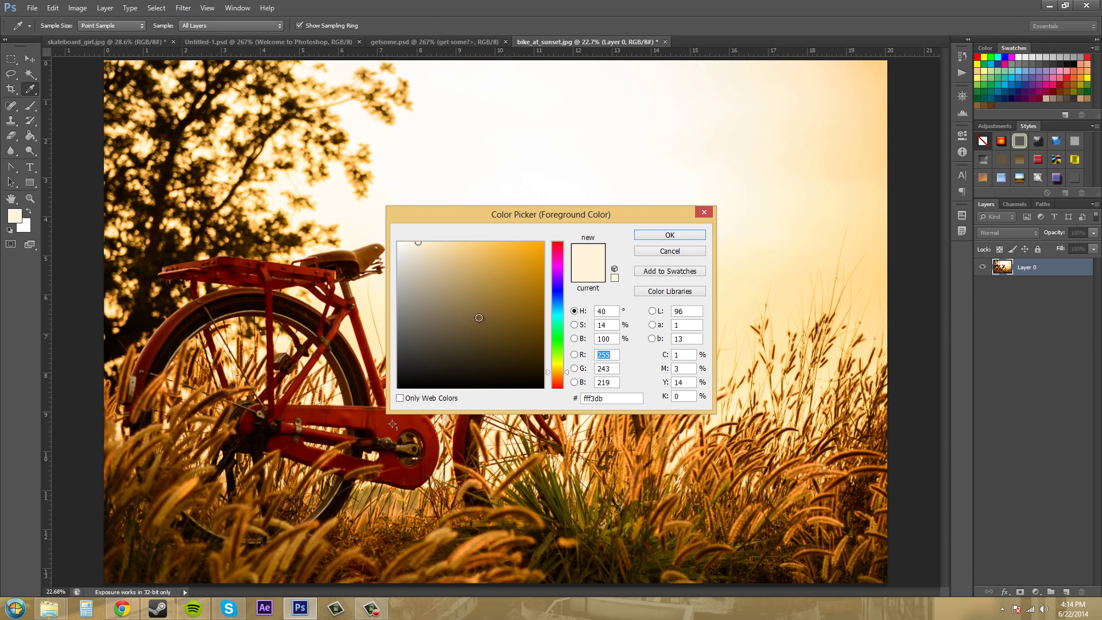
left_click(672, 252)
Step: Reopen General preferences and confirm the Color Picker stays set to Adobe
left_click(52, 8)
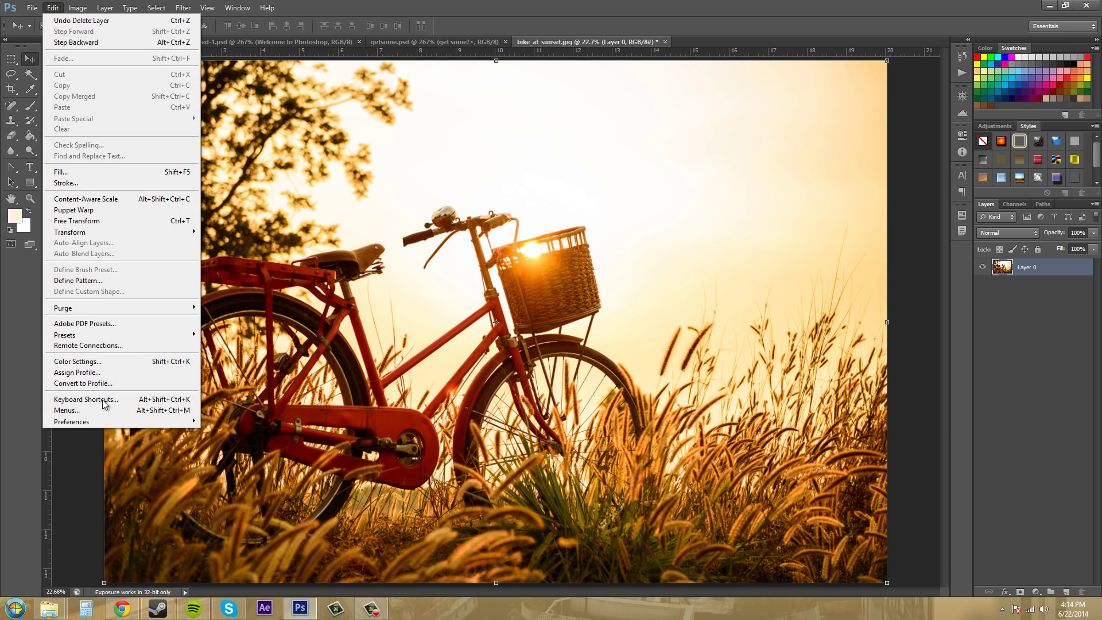
mouse_move(99, 423)
left_click(223, 421)
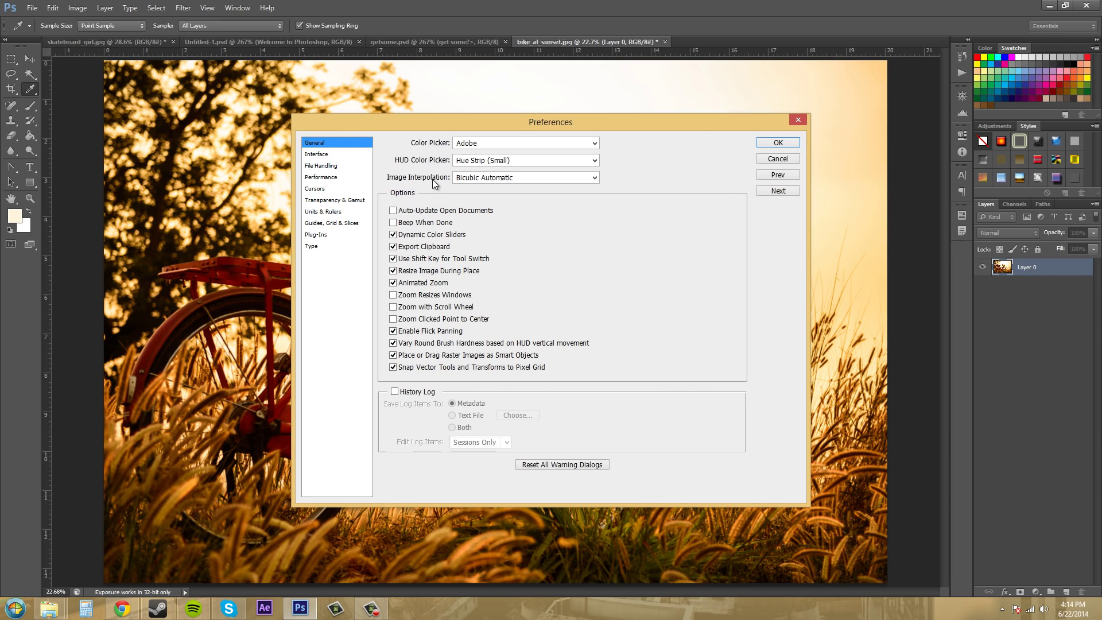
left_click(515, 143)
left_click(520, 143)
Step: Review the HUD Color Picker styles, leave Hue Strip (Small) selected, and cancel Preferences
left_click(520, 163)
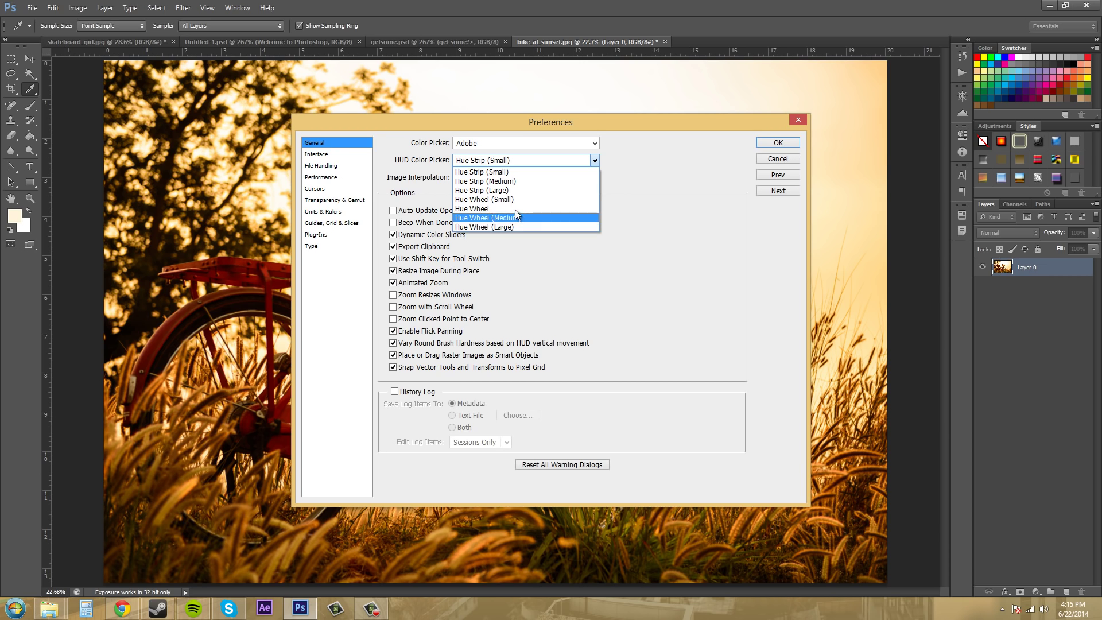
left_click(505, 163)
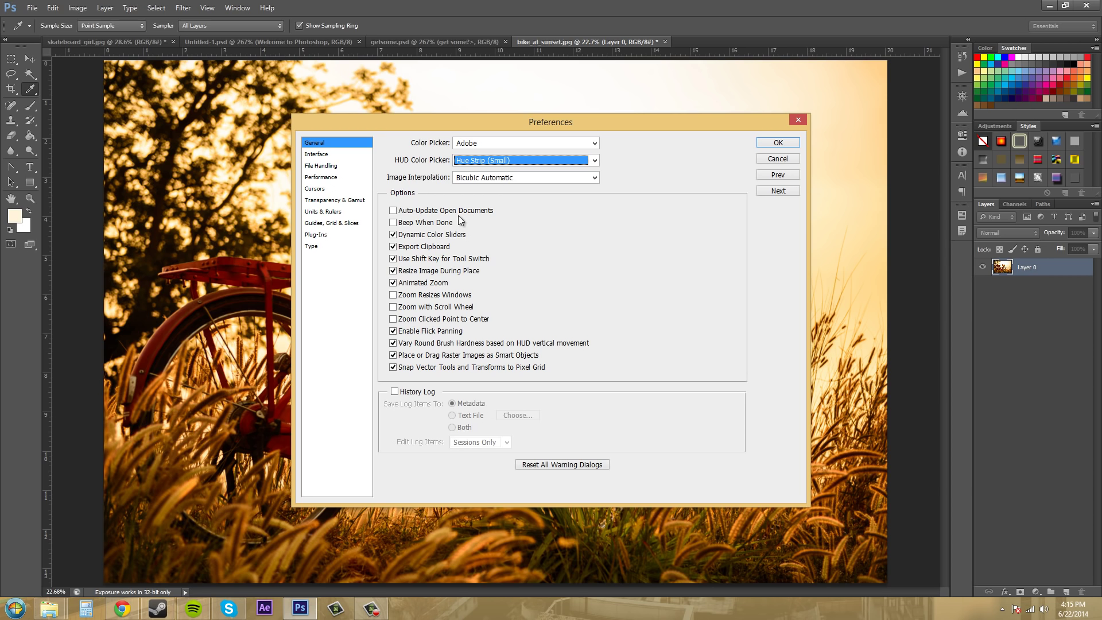
left_click(497, 160)
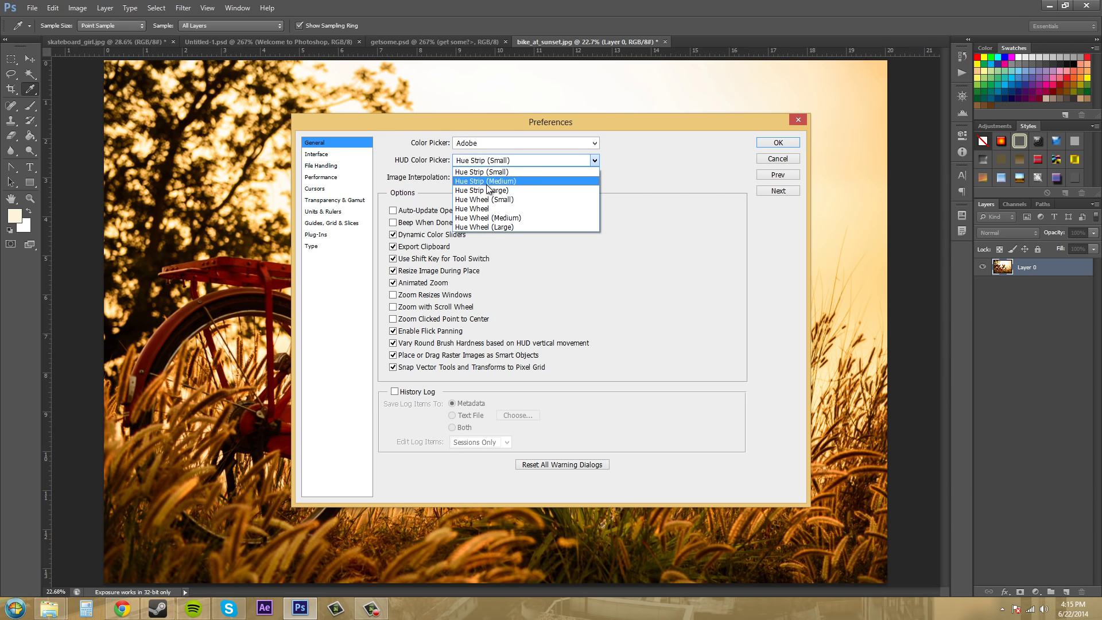
left_click(669, 173)
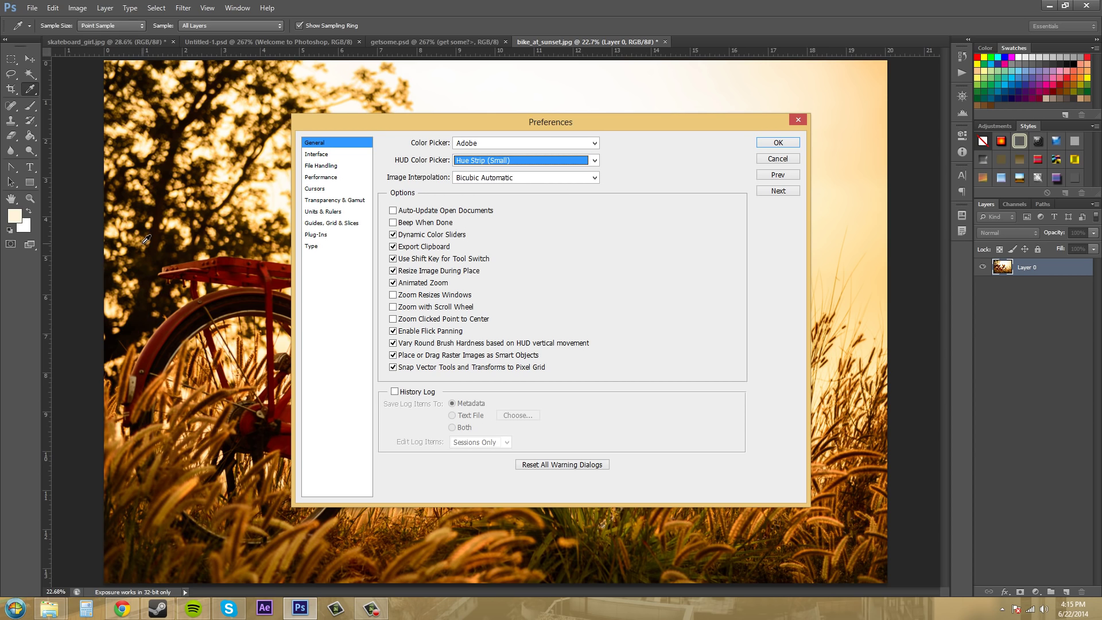
left_click(18, 212)
left_click(29, 59)
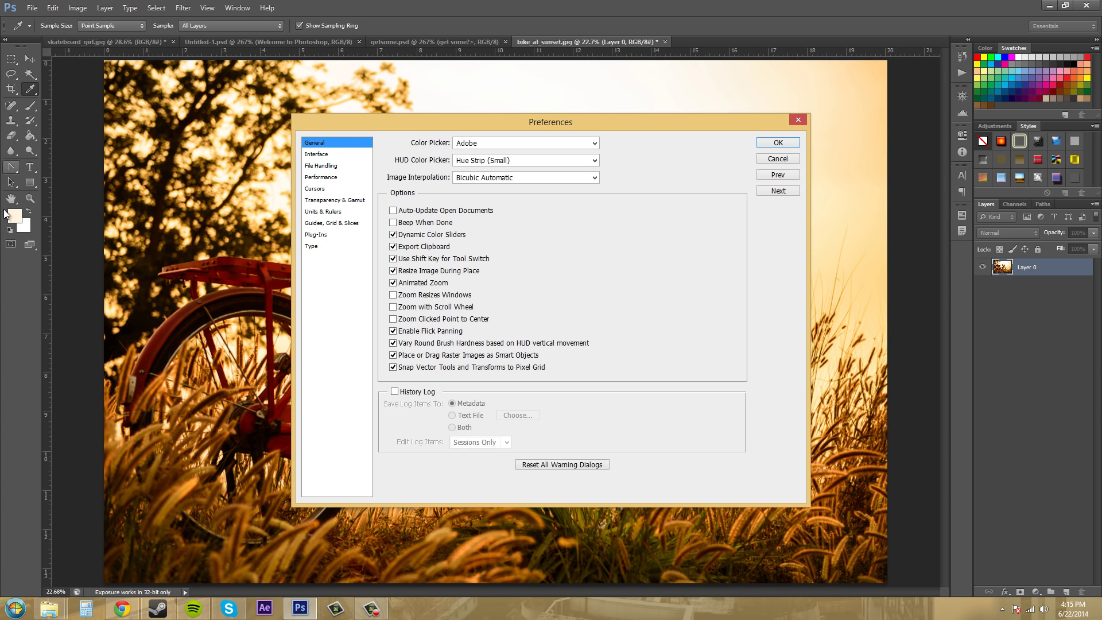
left_click(778, 159)
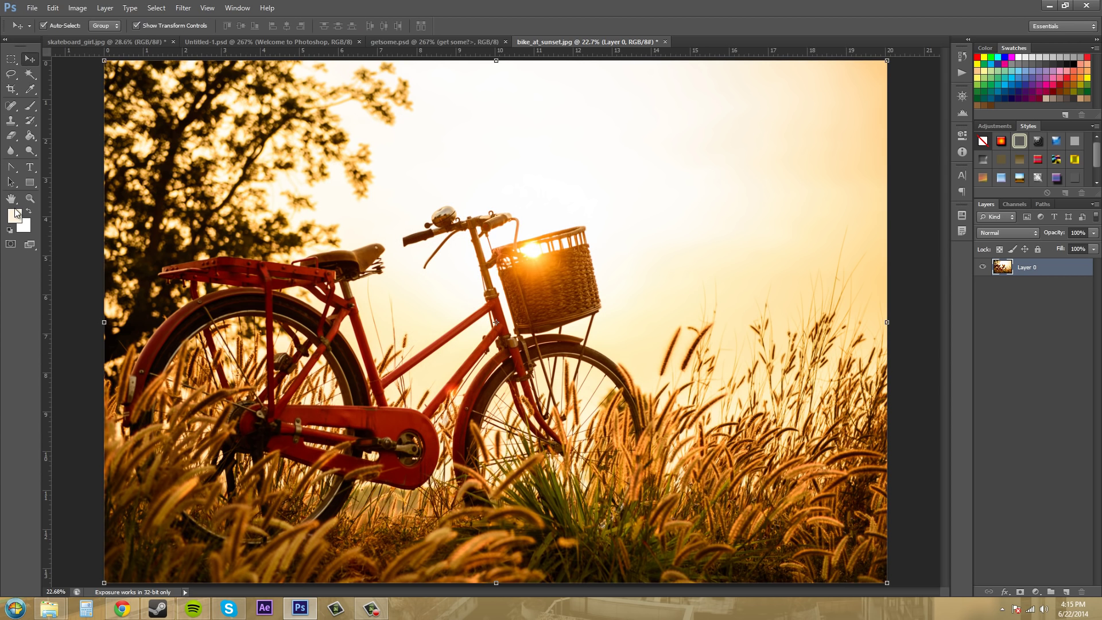
Step: Preview darker brown and teal foreground colours, then cancel to keep the cream colour
left_click(16, 216)
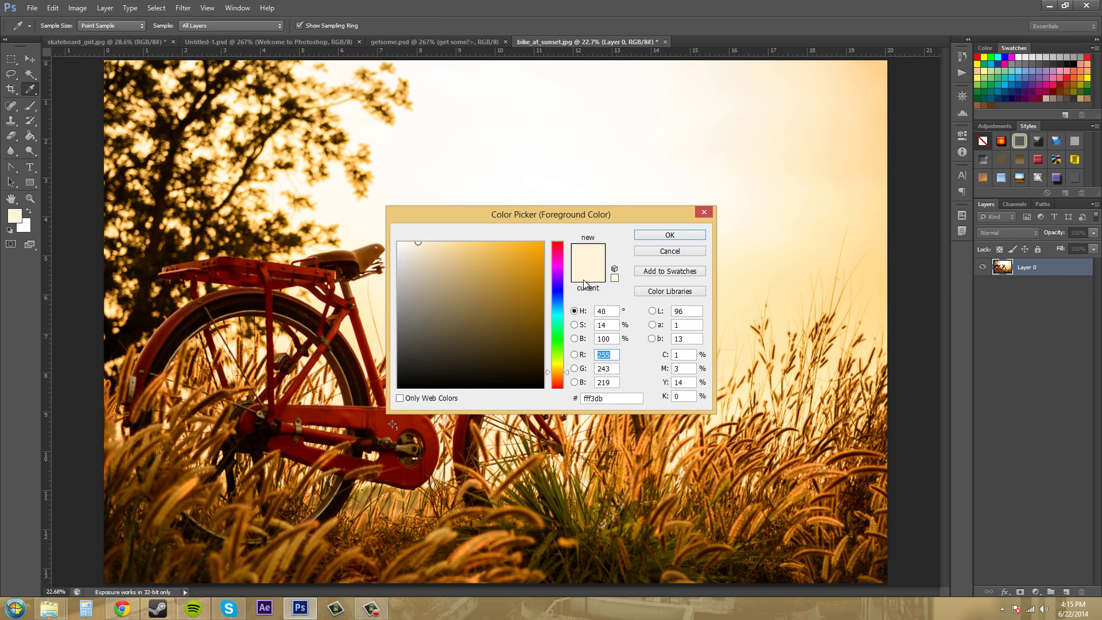
left_click_drag(495, 274, 451, 313)
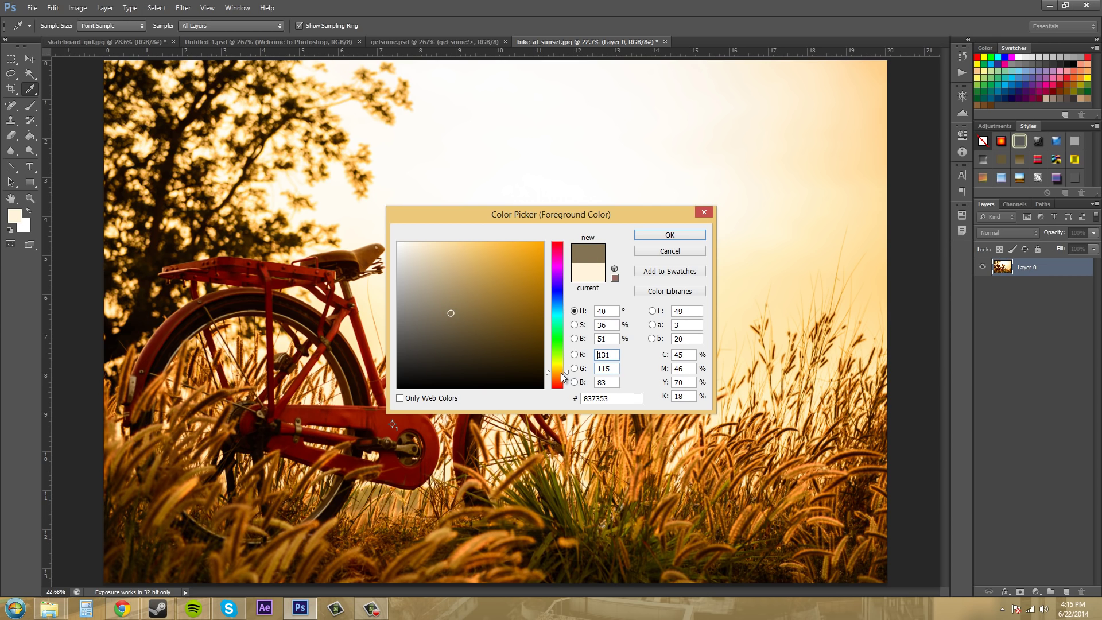
left_click_drag(566, 372, 565, 338)
left_click(673, 254)
key("v")
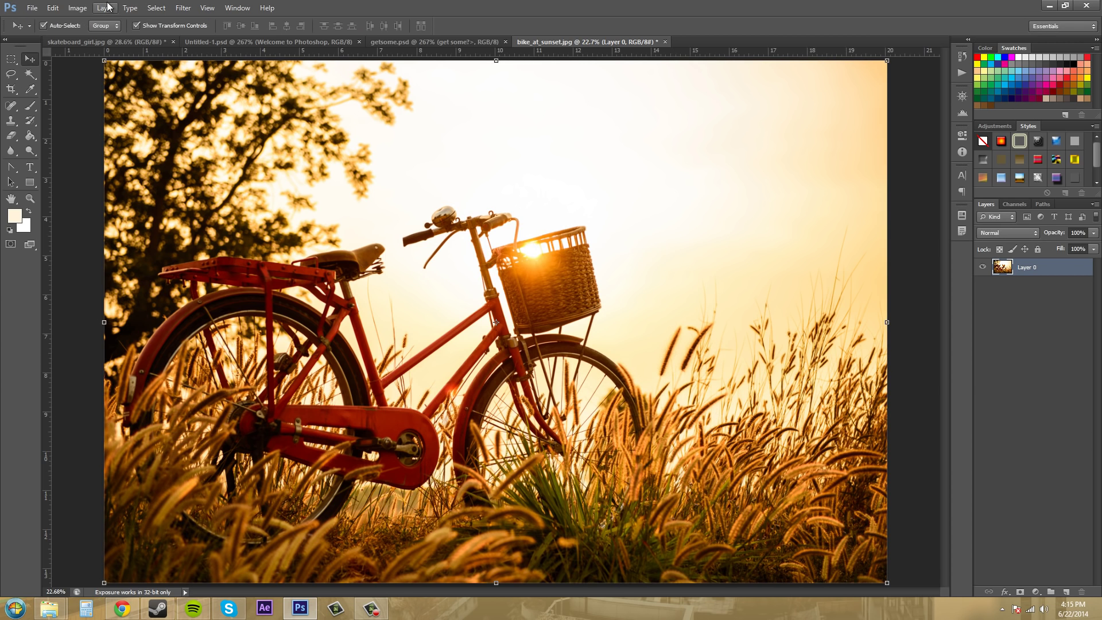
left_click(52, 8)
Step: Open General preferences and list the Image Interpolation methods, leaving Bicubic Automatic in force
mouse_move(75, 430)
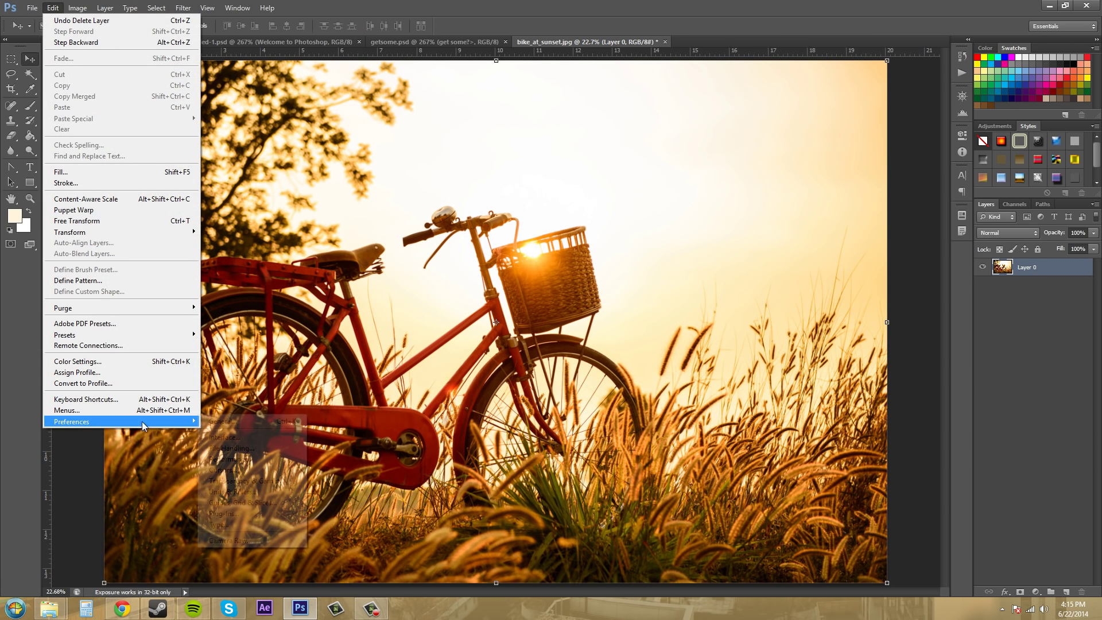
left_click(229, 422)
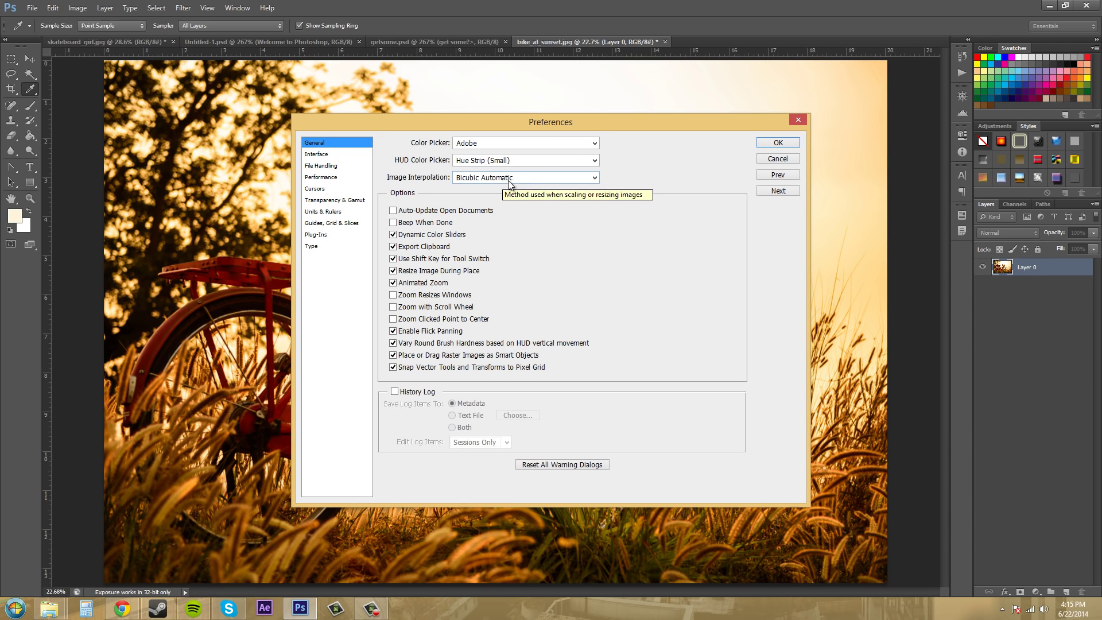
left_click(595, 179)
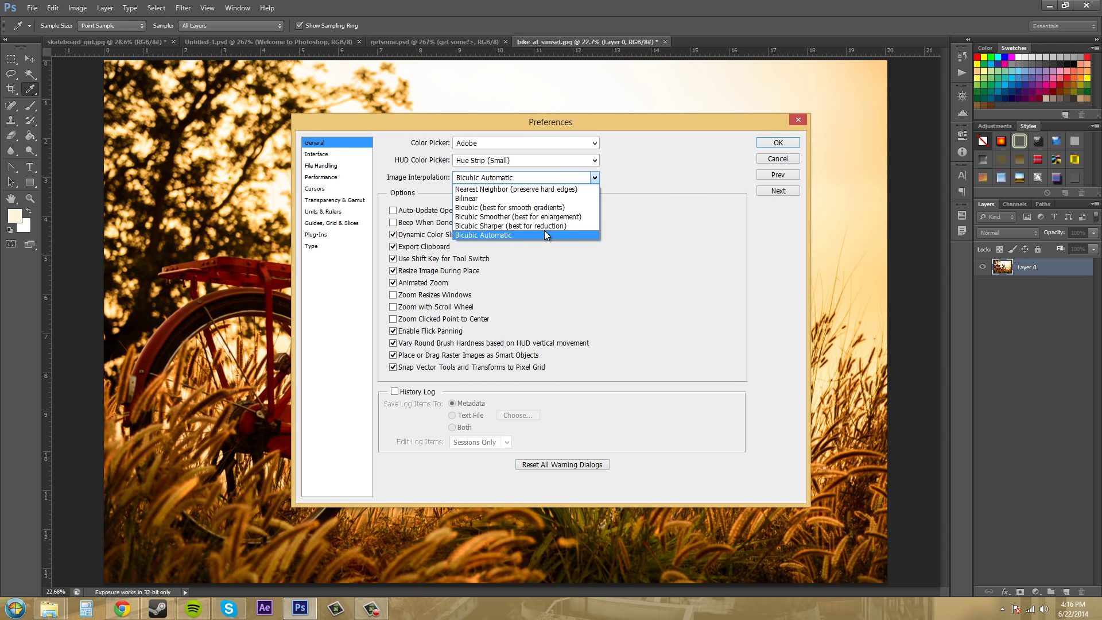
left_click(495, 235)
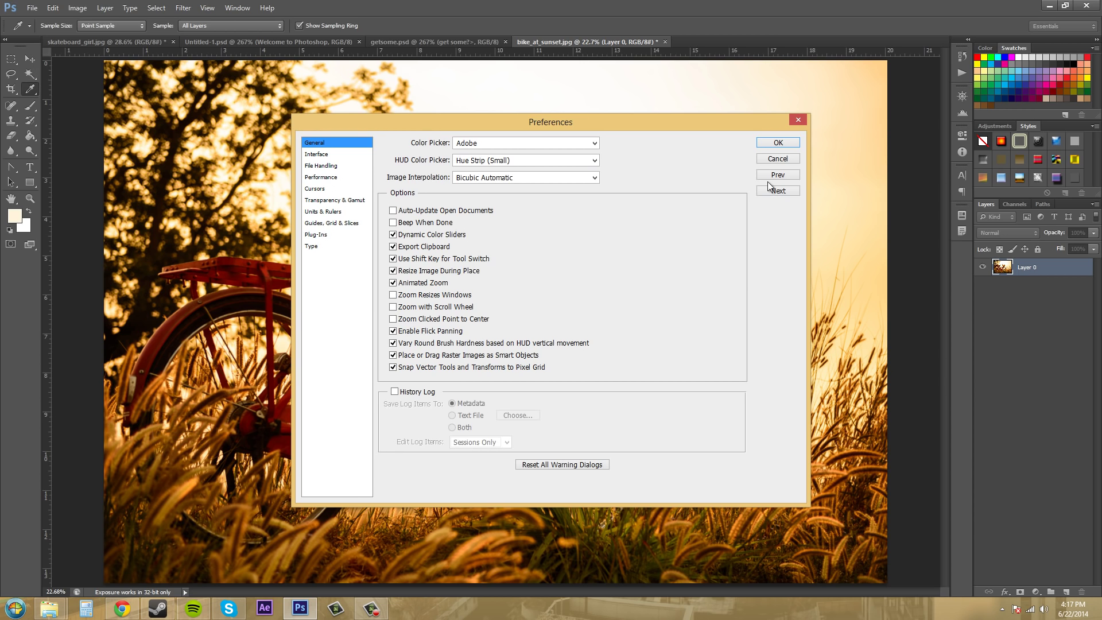
Step: Cancel Preferences and switch from the Eyedropper to the Color Sampler tool using Shift+I
left_click(776, 161)
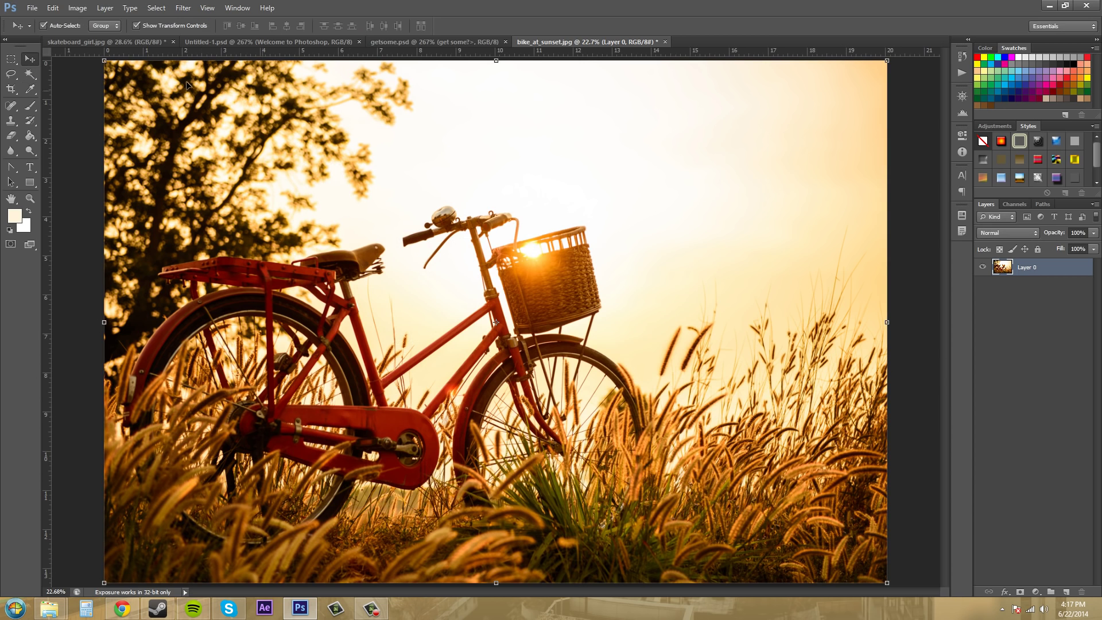
right_click(30, 89)
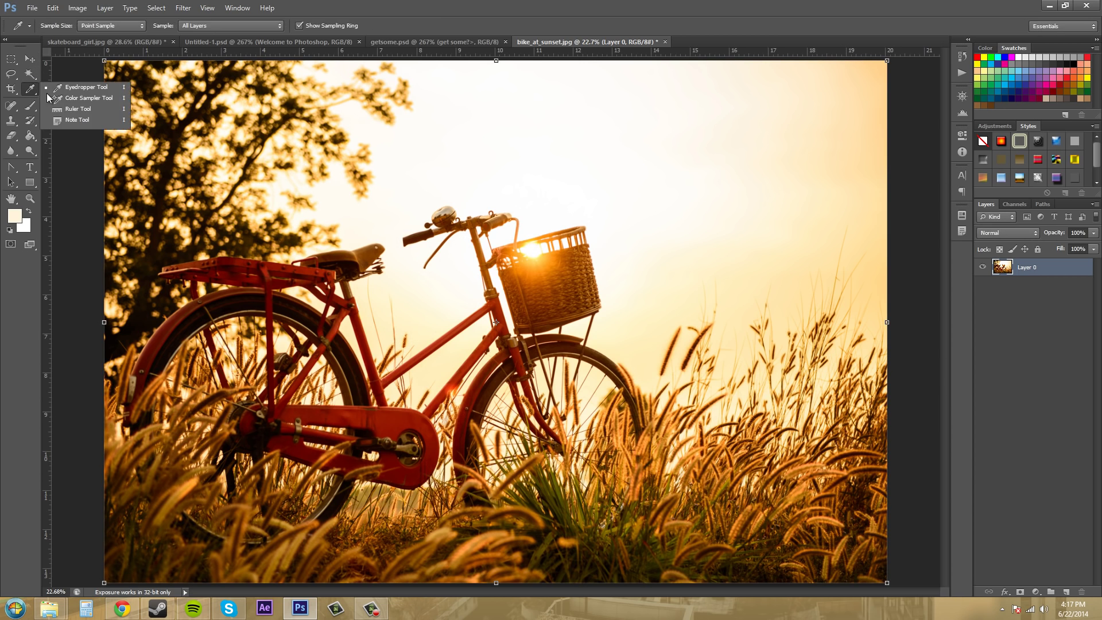
left_click(102, 87)
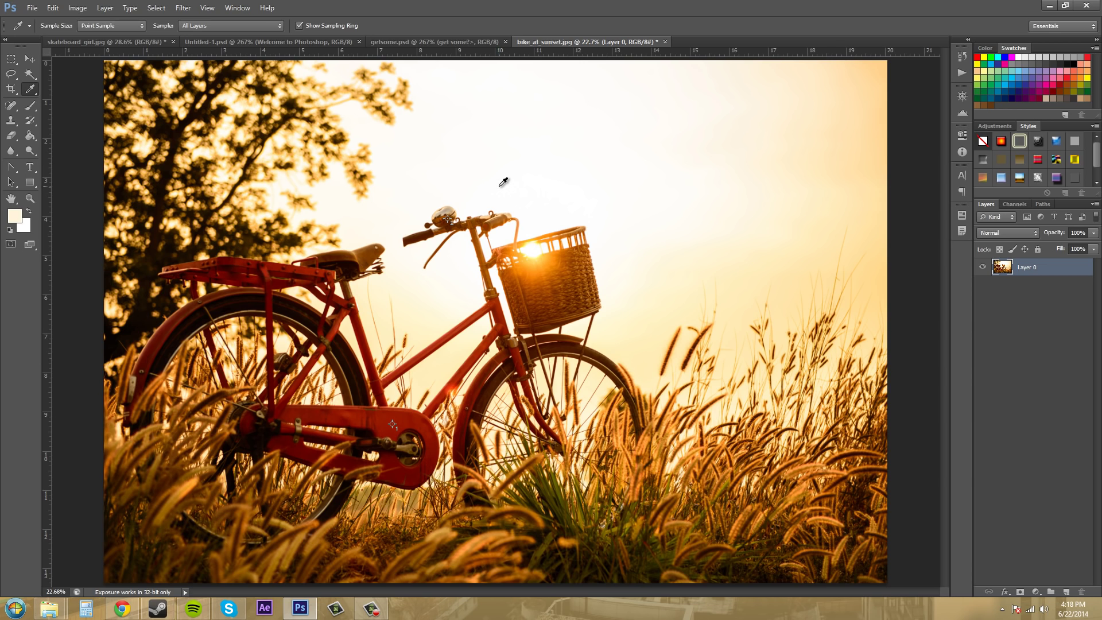
key("shift+i")
key("shift+i")
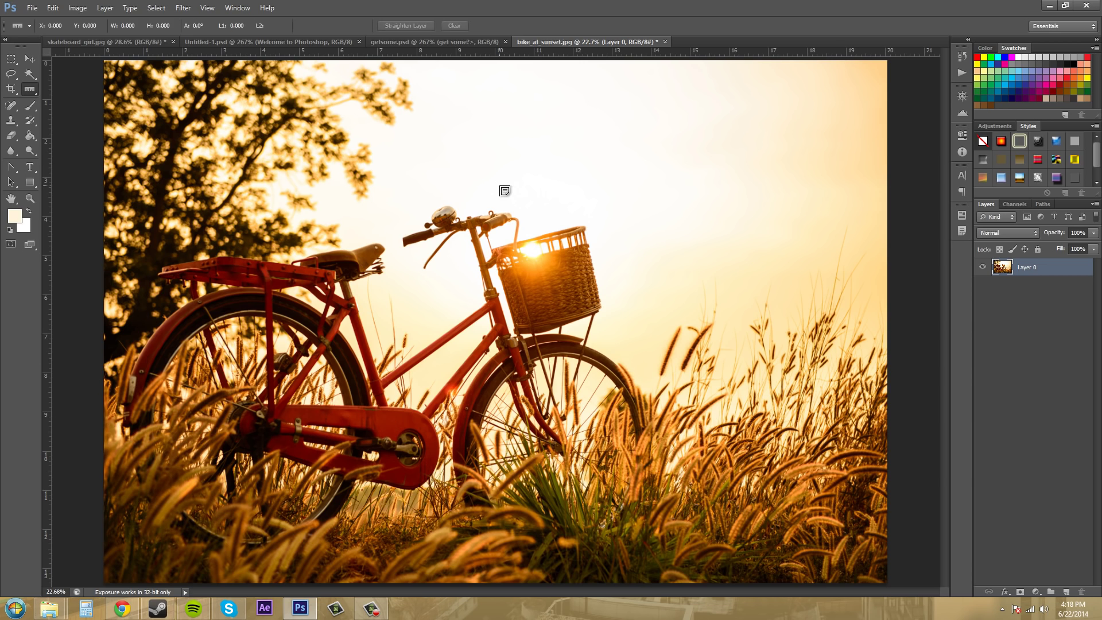
key("shift+i")
key("shift+i")
key("shift+i")
key("shift+i")
key("shift+i")
key("shift+i")
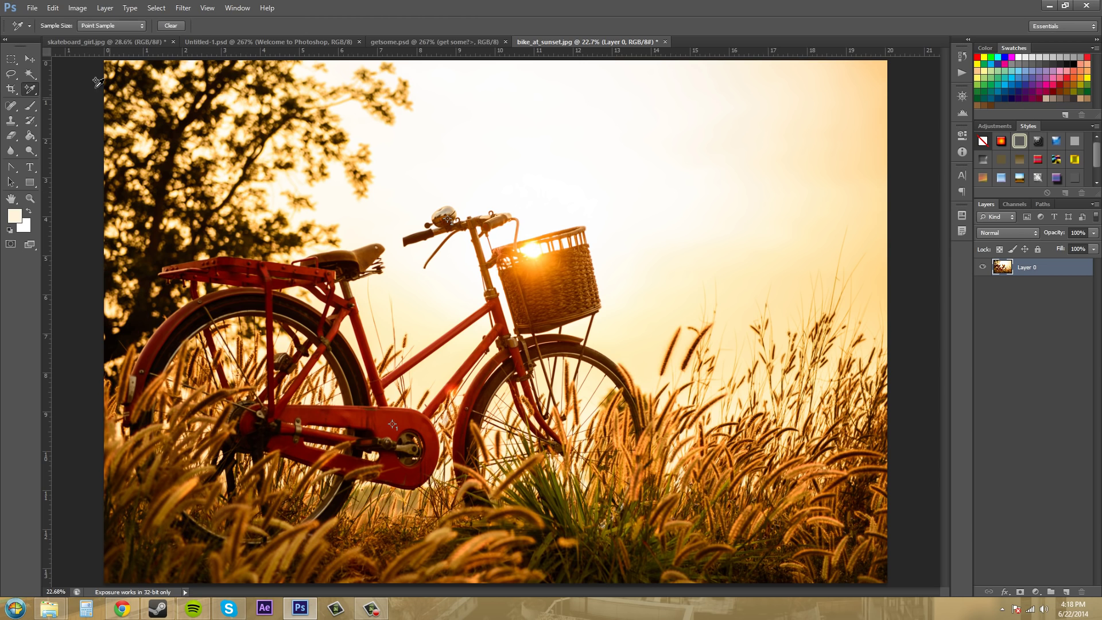
left_click(34, 8)
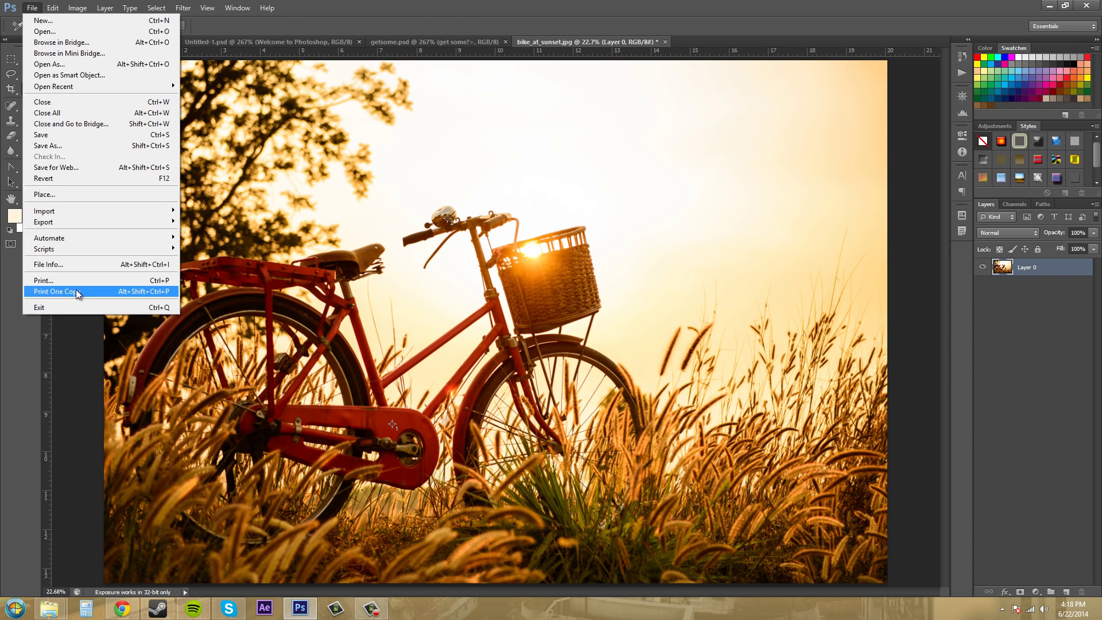
Step: Open the General page of Preferences again through the Edit > Preferences submenu
mouse_move(52, 8)
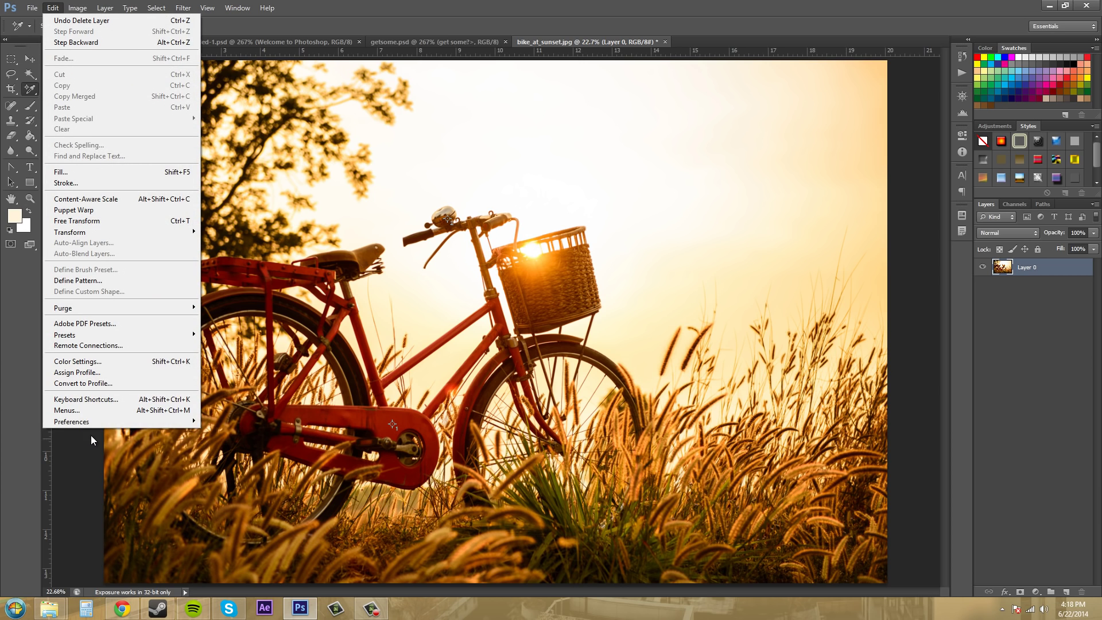
mouse_move(116, 422)
left_click(251, 421)
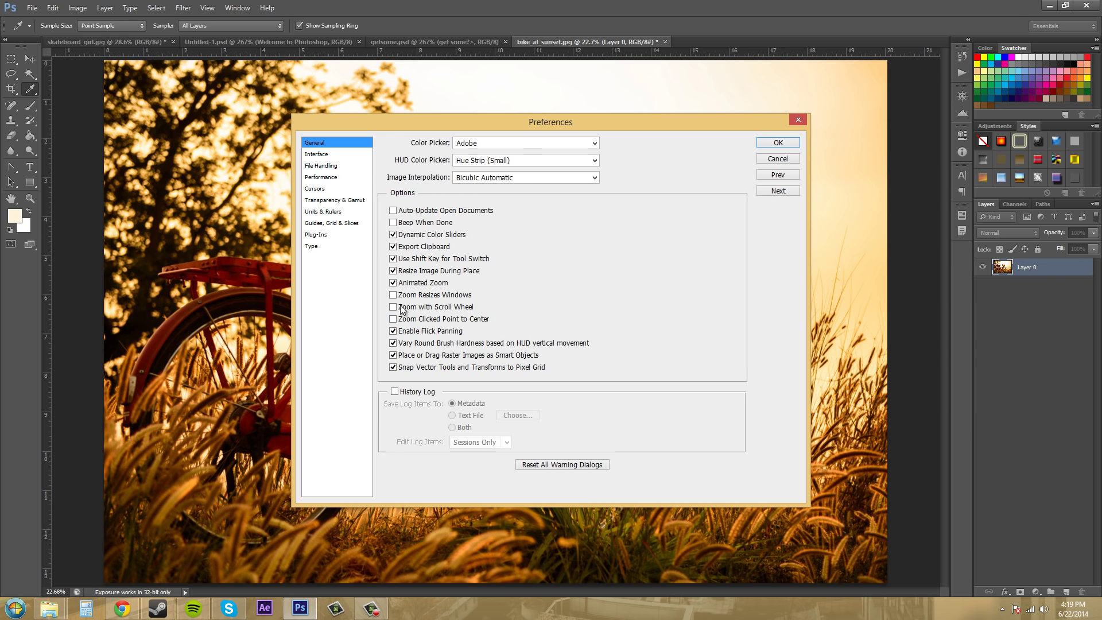
left_click(428, 308)
left_click(446, 308)
Step: Check the History Log option, then uncheck it so no edit log is kept
mouse_move(505, 362)
left_click(394, 393)
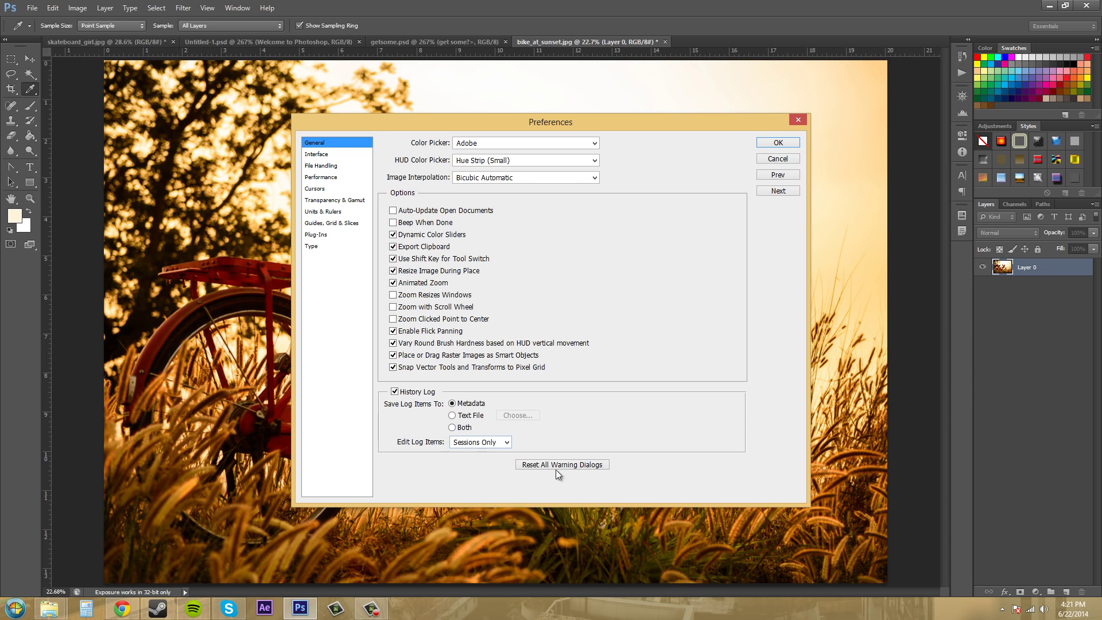
left_click(402, 393)
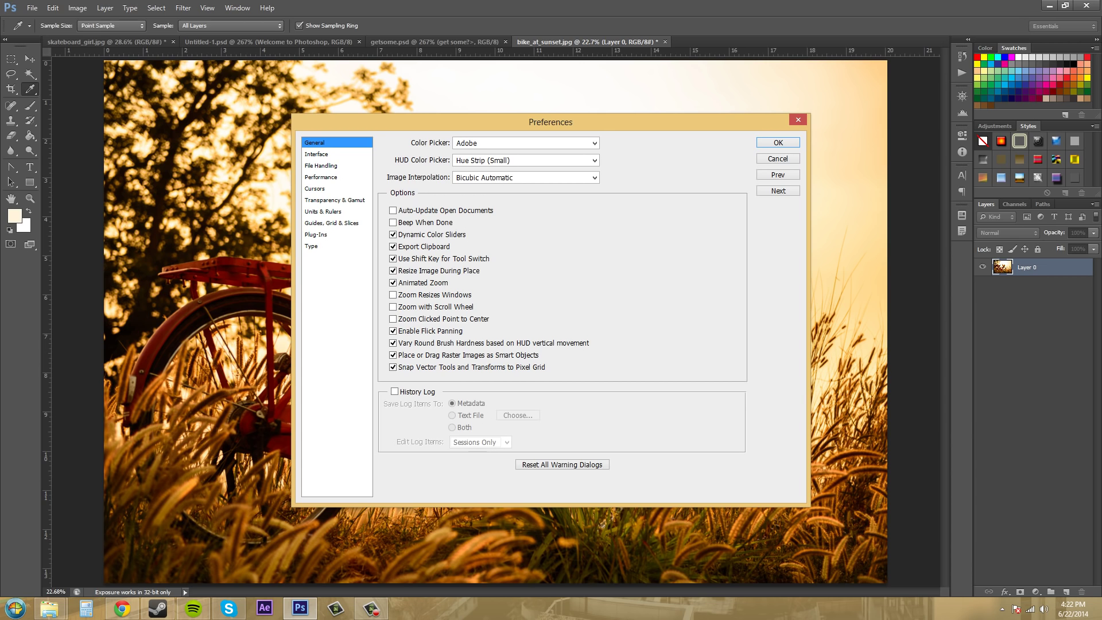
left_click(317, 155)
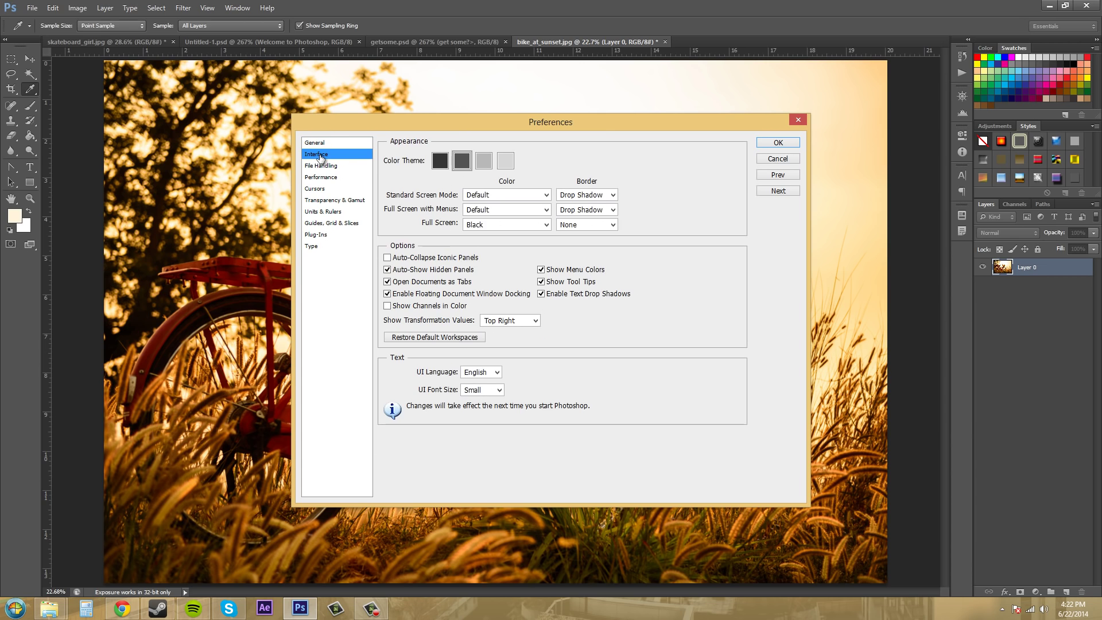
left_click(315, 144)
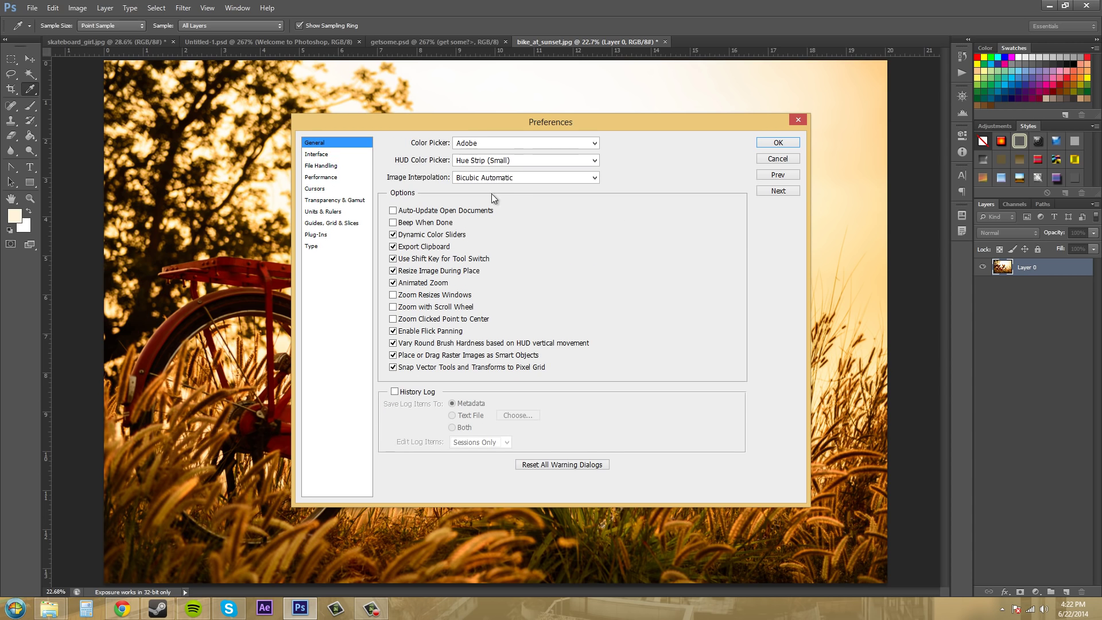